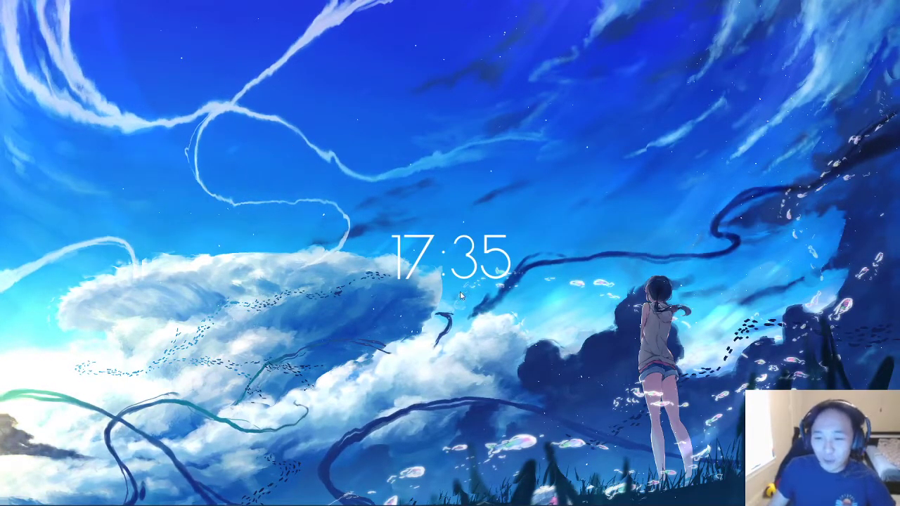
pyautogui.hotkey('alt', 'Tab')
pyautogui.hotkey('alt', 'Tab')
pyautogui.hotkey('alt', 'Tab')
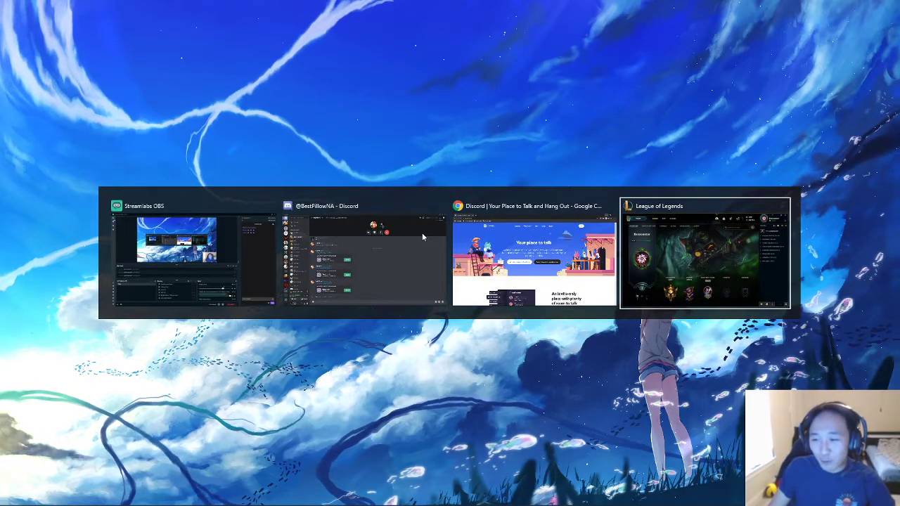
pyautogui.hotkey('alt', 'Tab')
pyautogui.hotkey('alt', 'Tab')
pyautogui.hotkey('alt', 'Tab')
pyautogui.hotkey('alt', 'Tab')
pyautogui.hotkey('alt', 'Tab')
pyautogui.hotkey('alt', 'Tab')
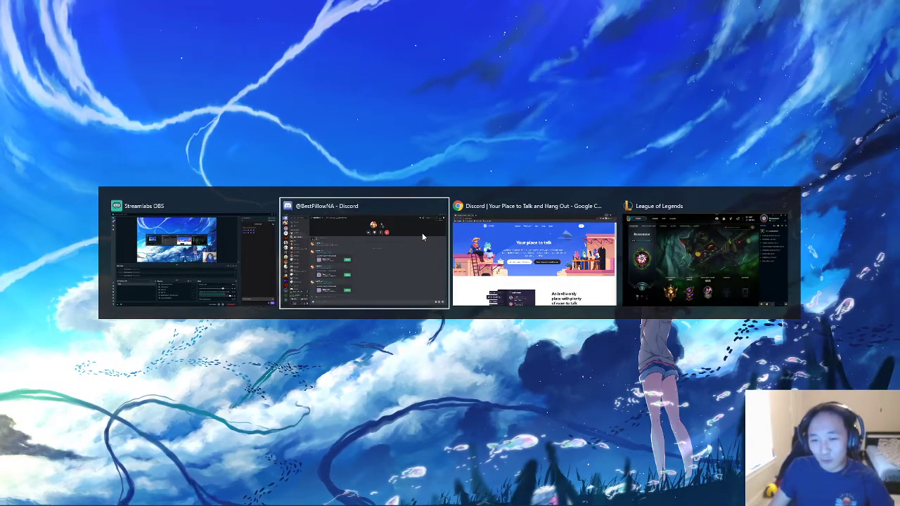
pyautogui.press('Escape')
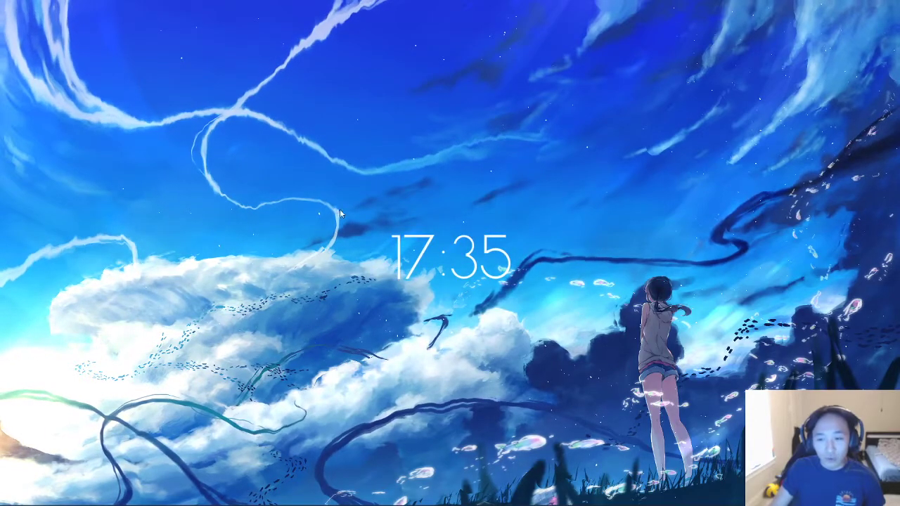
pyautogui.moveTo(335, 207)
pyautogui.mouseDown()
pyautogui.moveTo(602, 326)
pyautogui.moveTo(576, 324)
pyautogui.moveTo(355, 218)
pyautogui.moveTo(338, 197)
pyautogui.mouseUp()
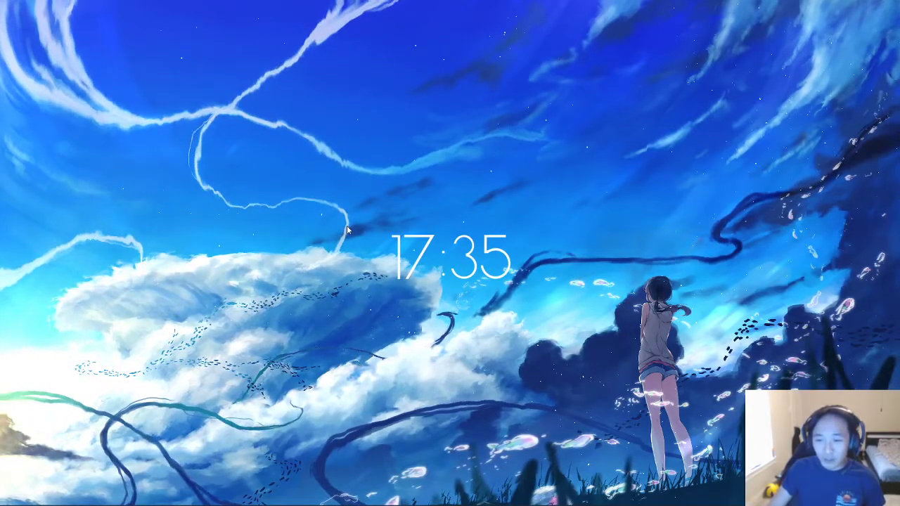
pyautogui.moveTo(322, 204); pyautogui.dragTo(580, 326)
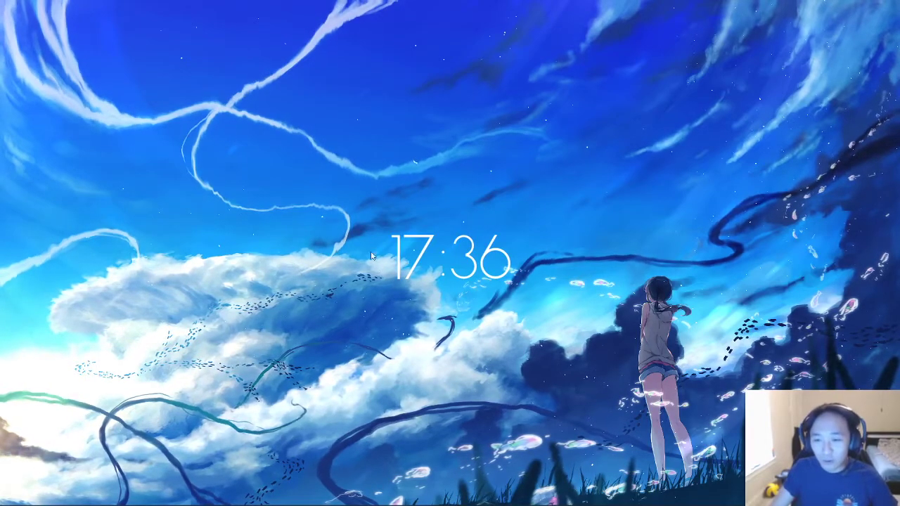
pyautogui.moveTo(352, 505)
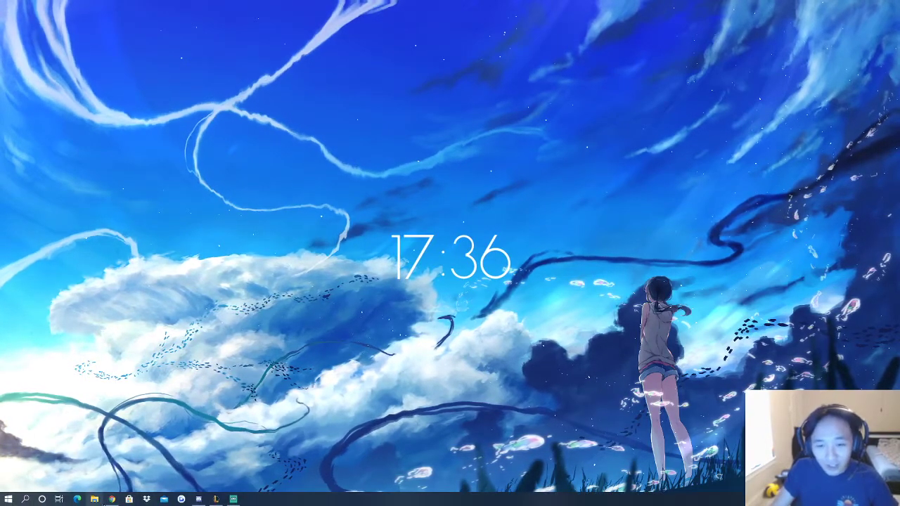
pyautogui.click(94, 499)
pyautogui.click(766, 79)
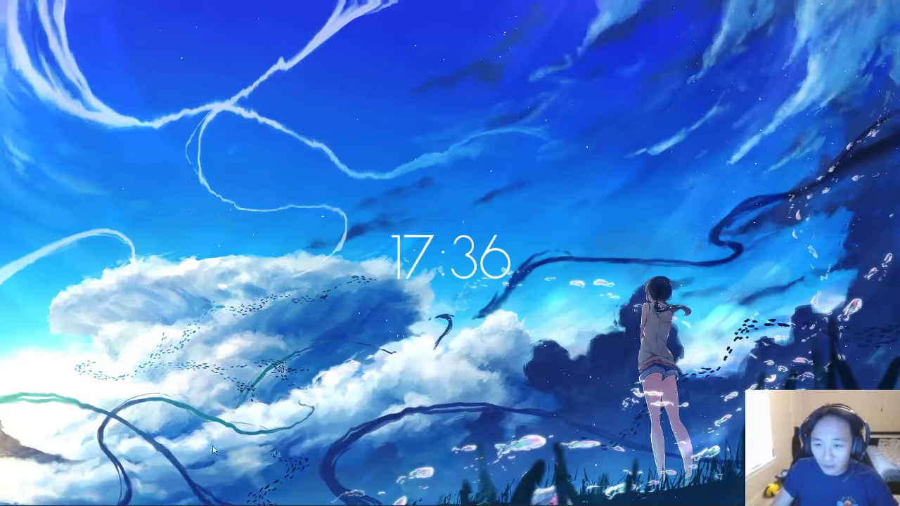
# Switch to Chrome, search the web for "discord" and open the official Discord site.
pyautogui.click(182, 499)
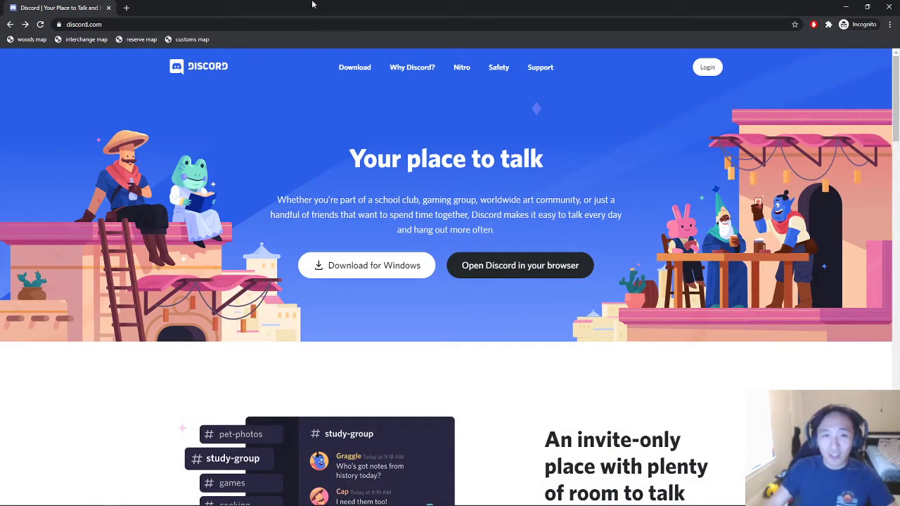
pyautogui.click(281, 24)
pyautogui.write('discord')
pyautogui.press('Return')
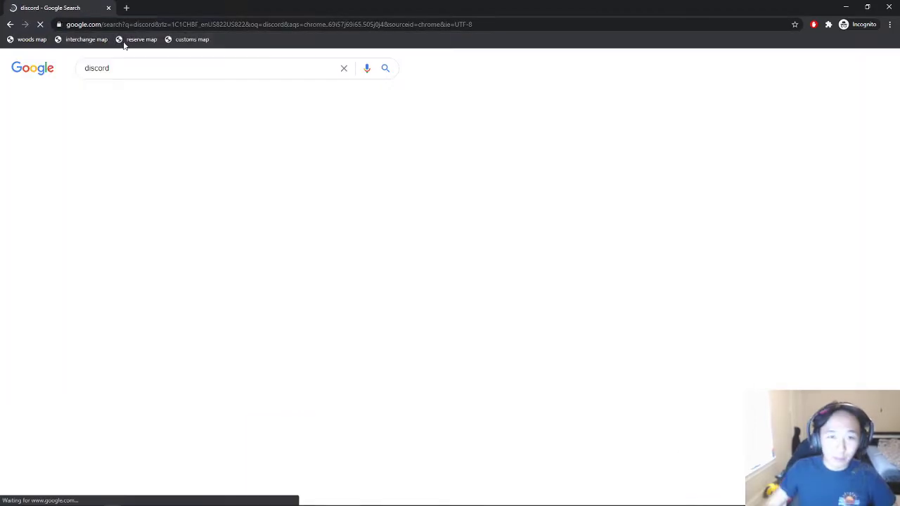
pyautogui.click(156, 148)
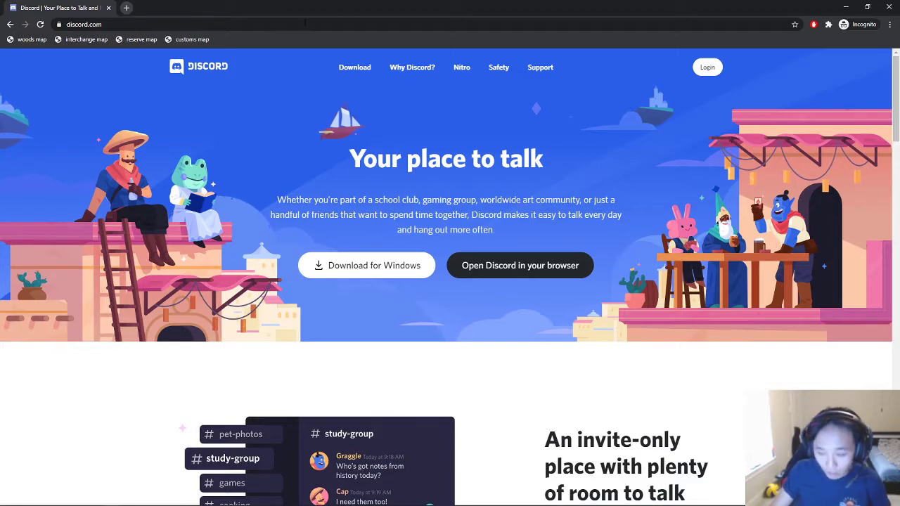
pyautogui.scroll(-3, 555, 283)
pyautogui.scroll(3, 556, 285)
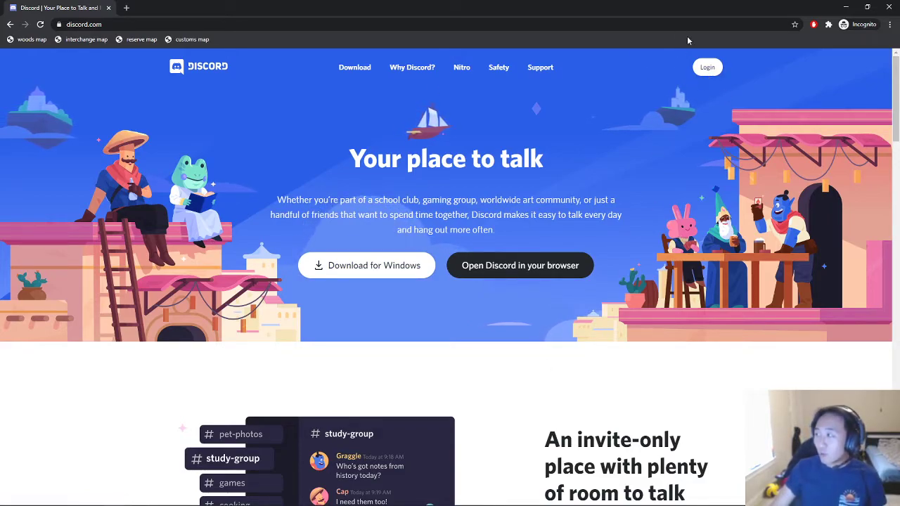
pyautogui.click(707, 67)
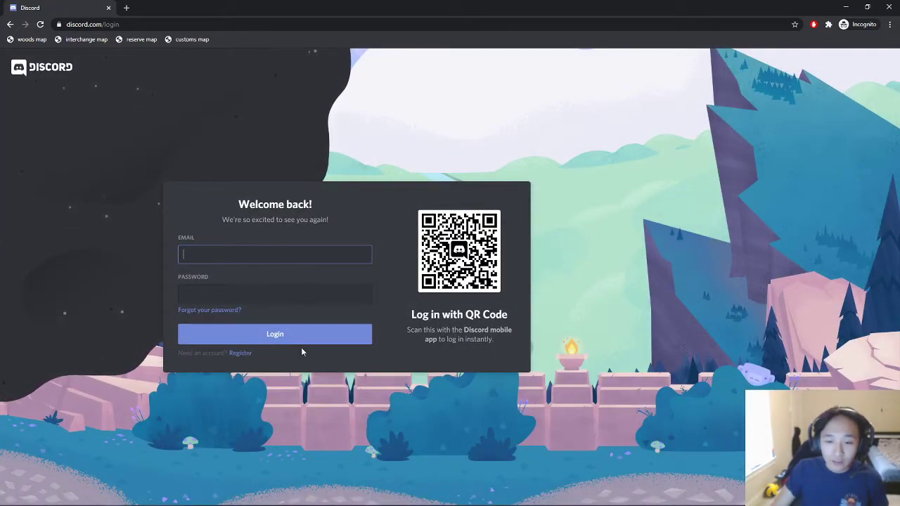
pyautogui.click(239, 354)
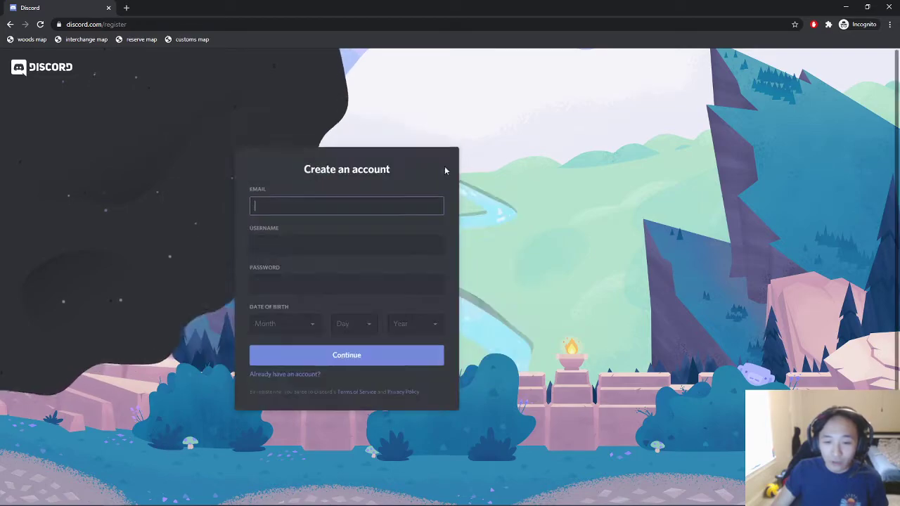
pyautogui.click(330, 203)
pyautogui.click(378, 259)
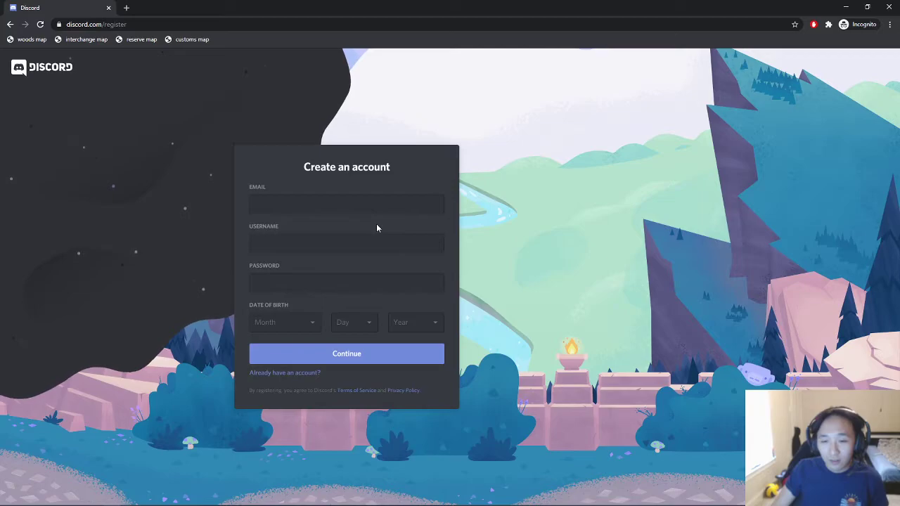
pyautogui.click(335, 205)
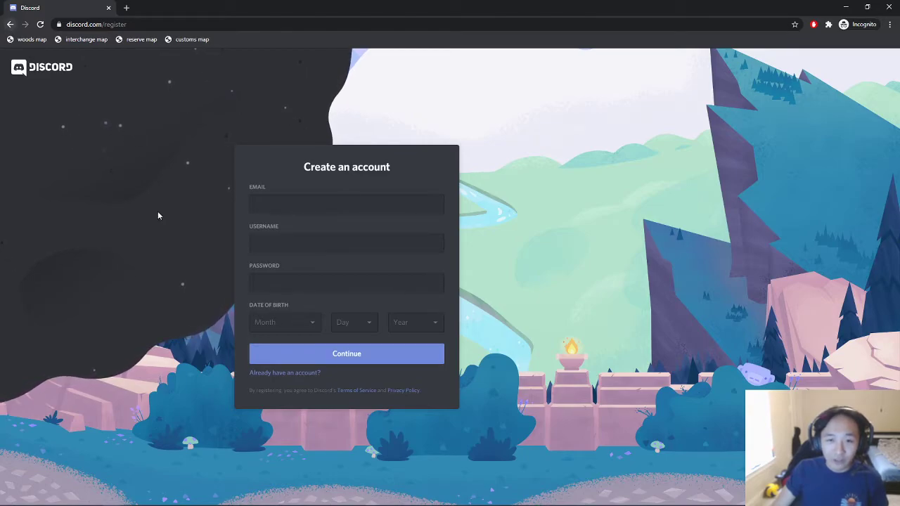
pyautogui.click(11, 25)
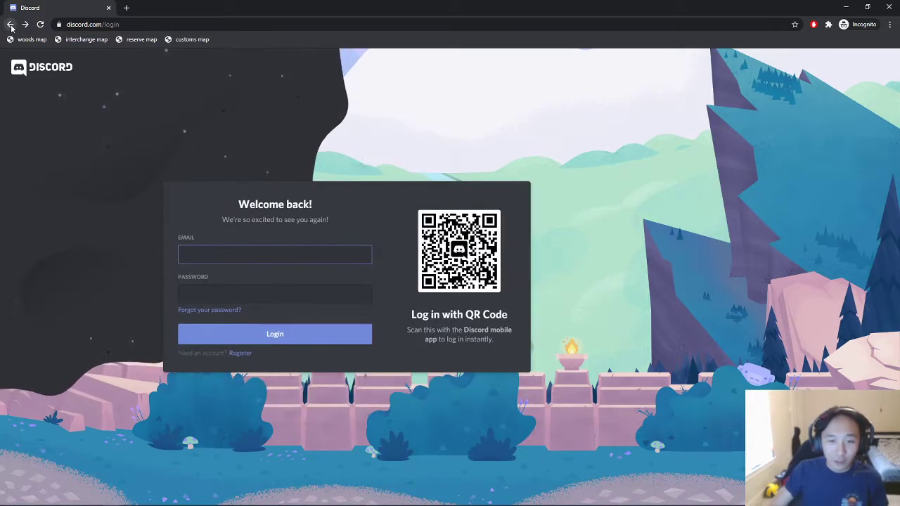
pyautogui.click(10, 25)
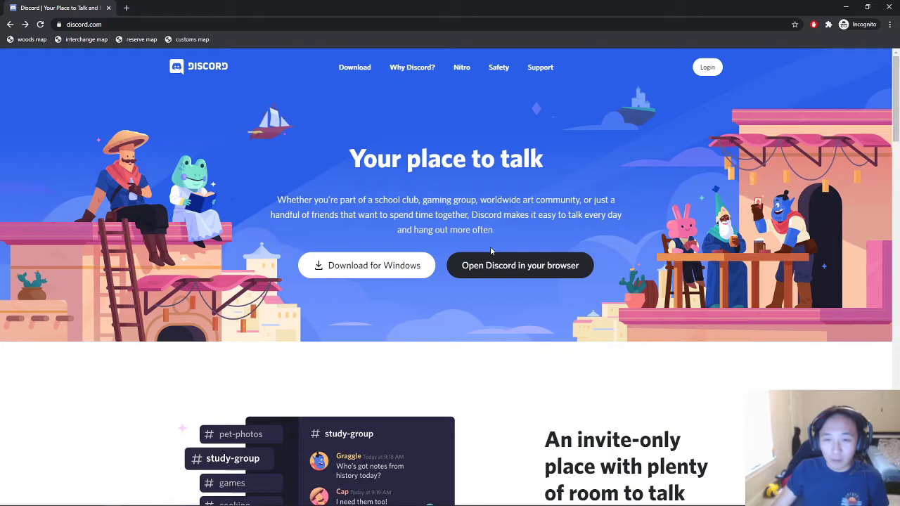
# Switch to the Discord desktop app, view the form for joining a server with an invite link, and dismiss it.
pyautogui.press('super+d')
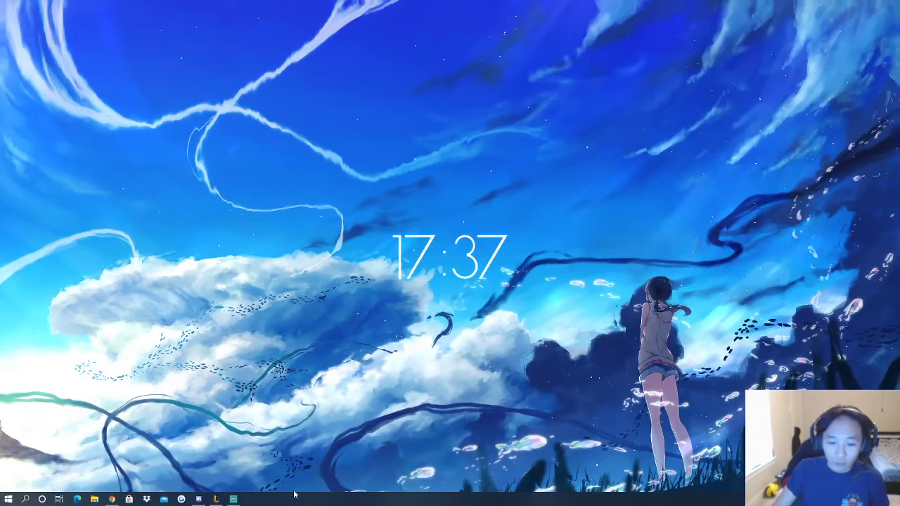
pyautogui.hotkey('alt', 'Tab')
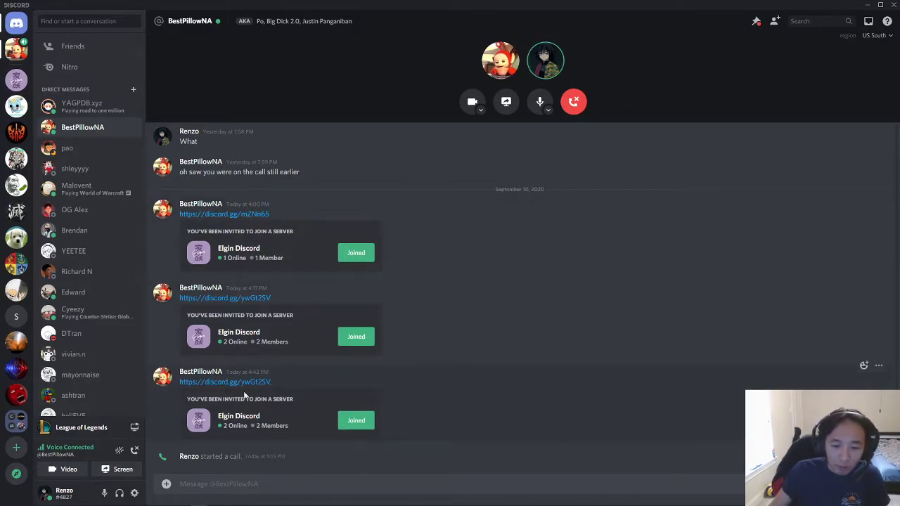
pyautogui.click(17, 448)
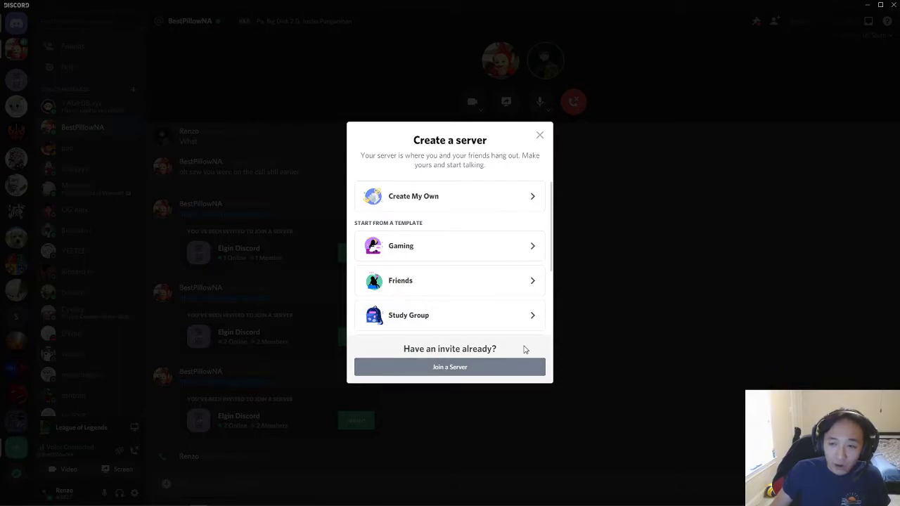
pyautogui.click(466, 368)
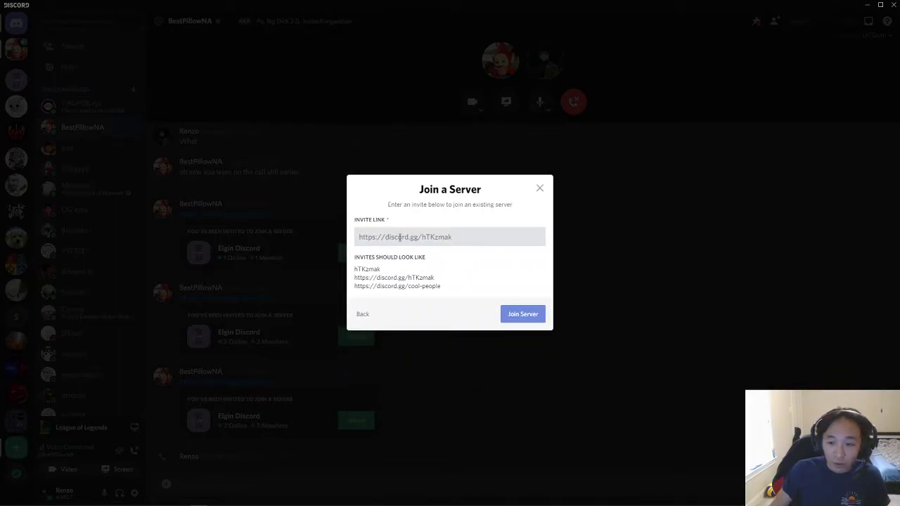
pyautogui.click(365, 313)
pyautogui.click(595, 158)
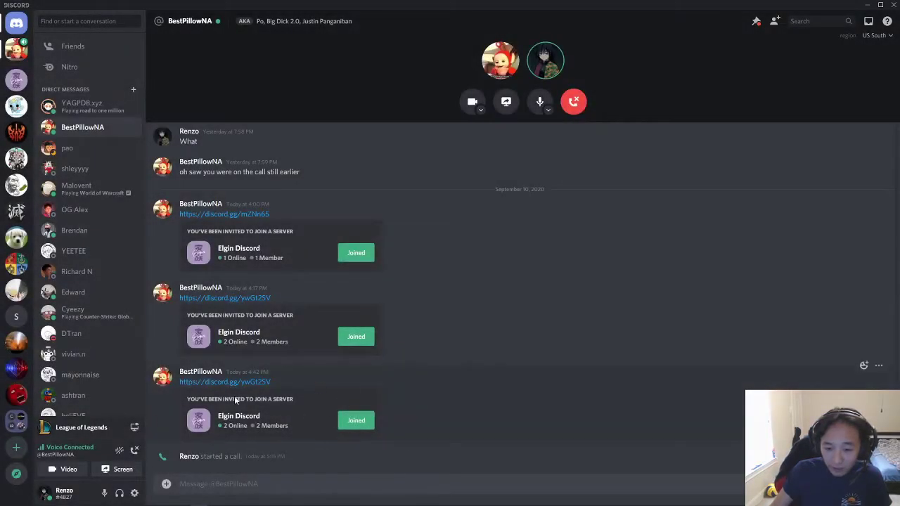
# Open the Elgin Discord server from its latest invitation and view its announcements and roles channels.
pyautogui.click(353, 422)
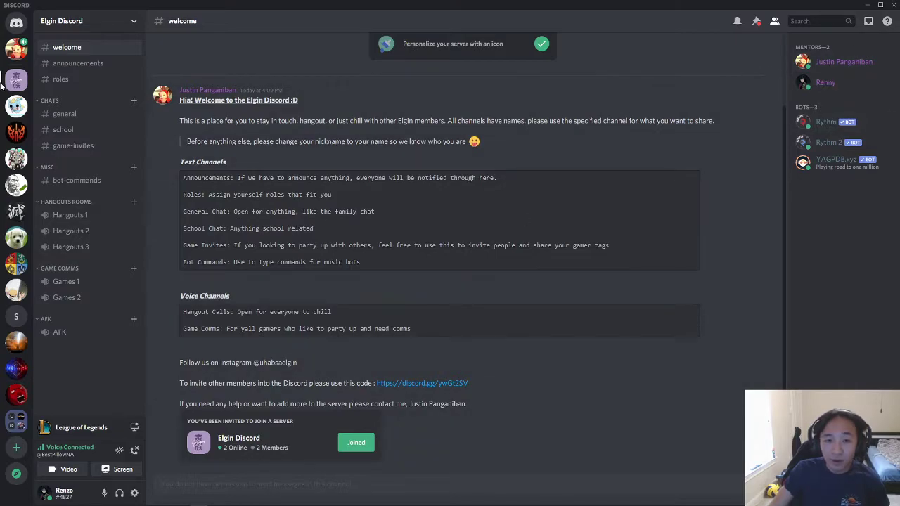
pyautogui.click(101, 65)
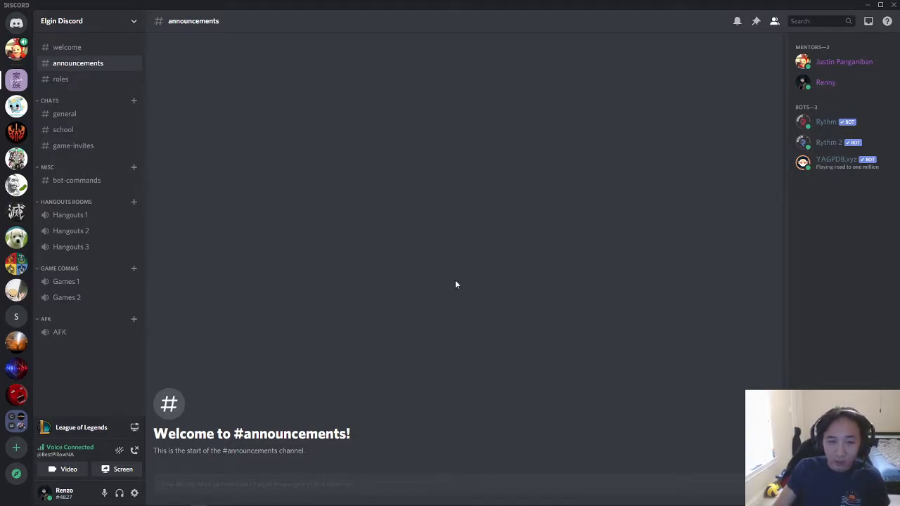
pyautogui.click(91, 81)
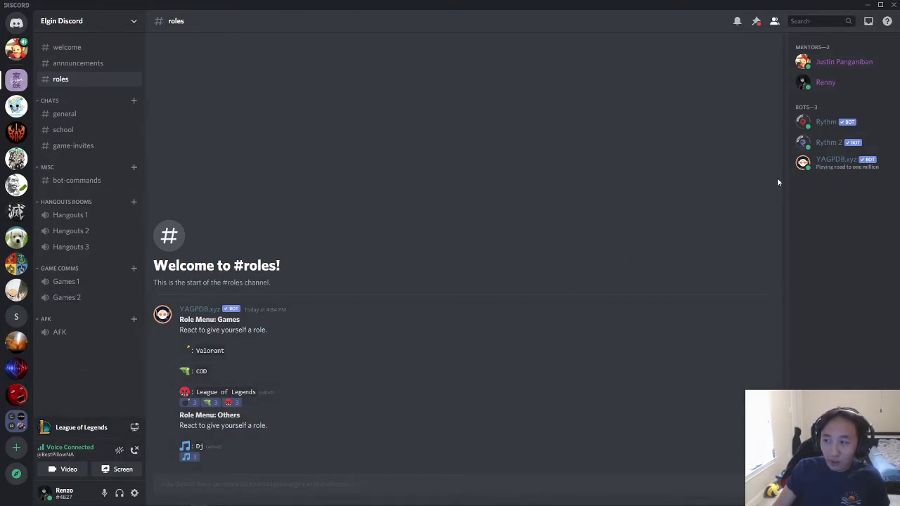
# Open your own server nickname for editing from the member list and save it as it is.
pyautogui.rightClick(845, 85)
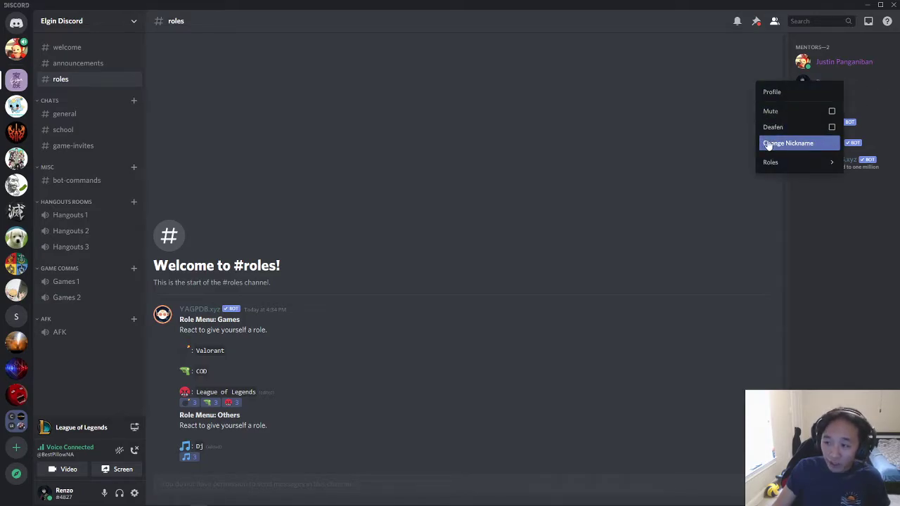
pyautogui.click(801, 145)
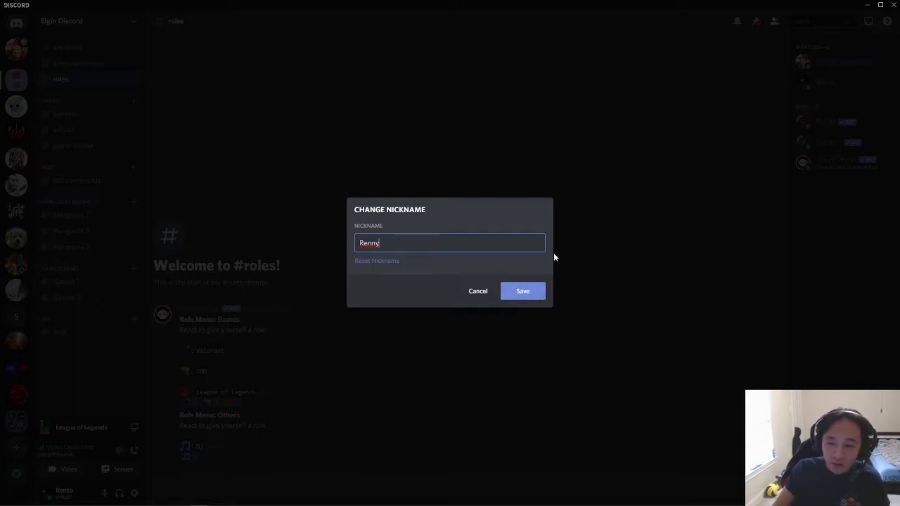
pyautogui.click(522, 293)
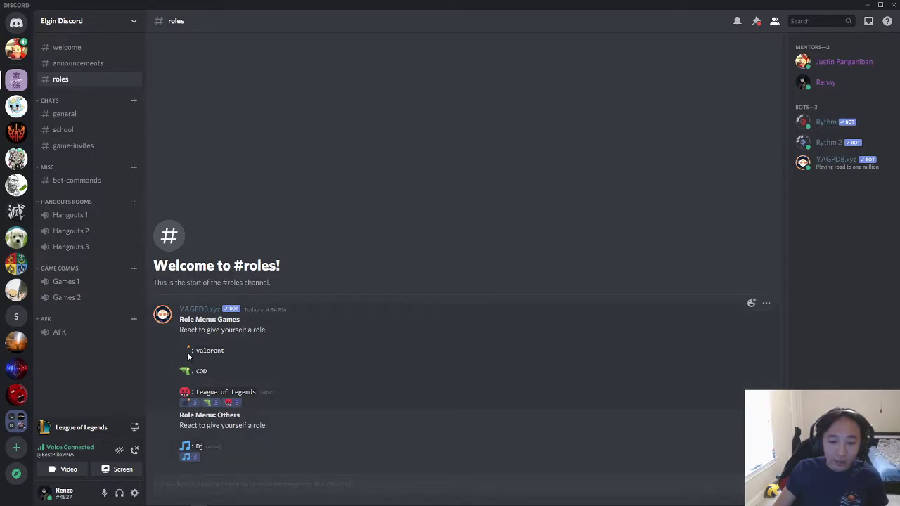
# View the roles on your own member profile and on the profiles of the Rythm and Rythm 2 bots.
pyautogui.click(826, 83)
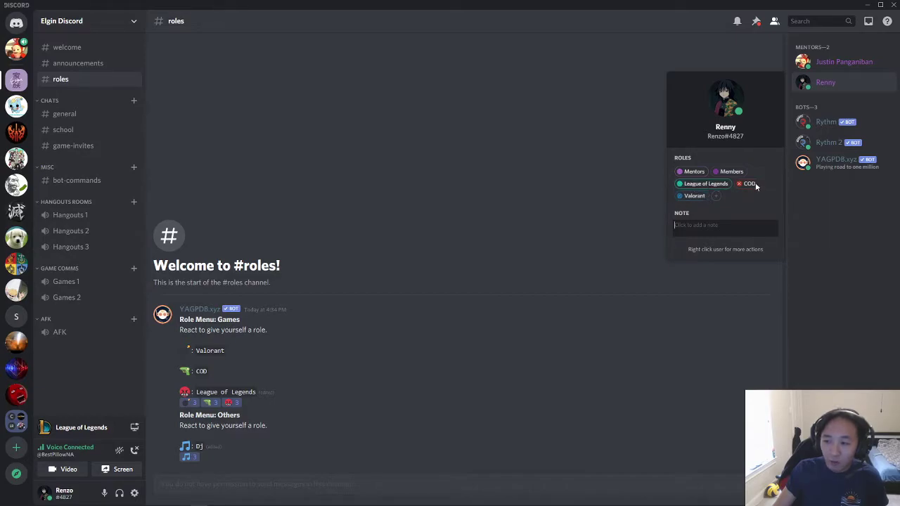
pyautogui.click(813, 237)
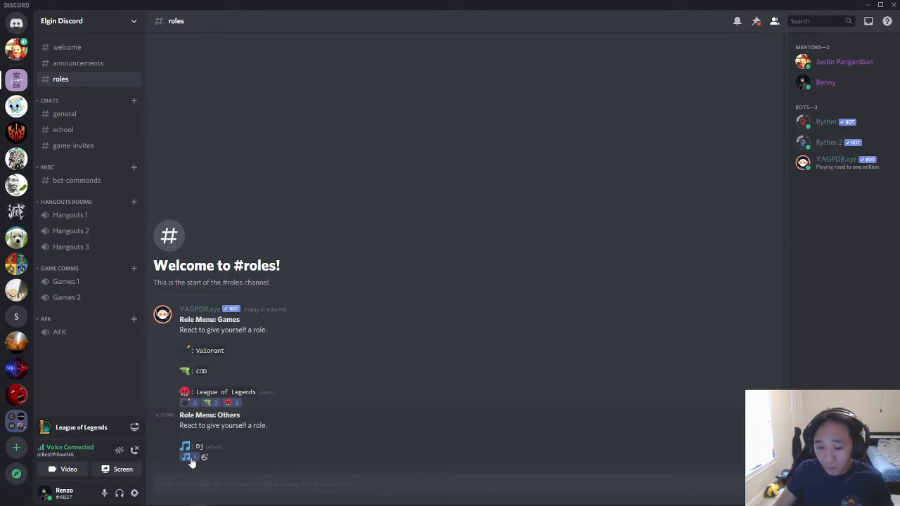
pyautogui.click(832, 123)
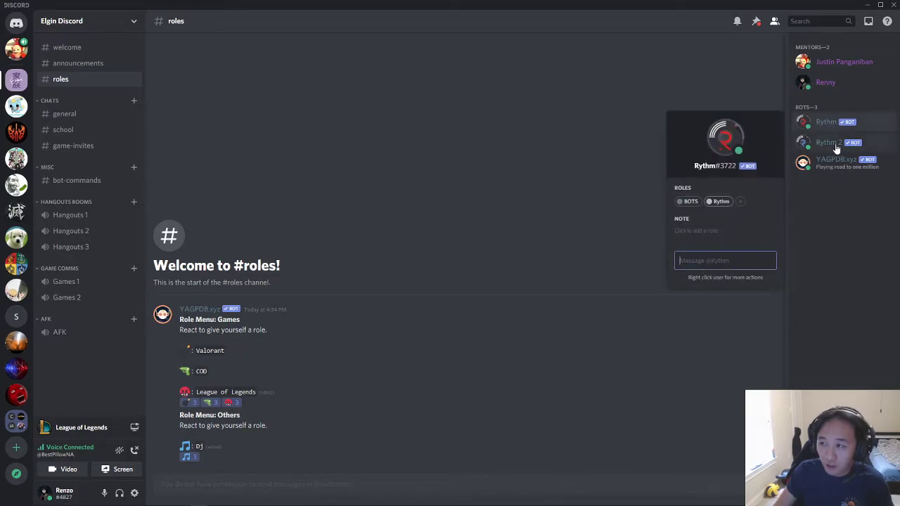
pyautogui.click(835, 143)
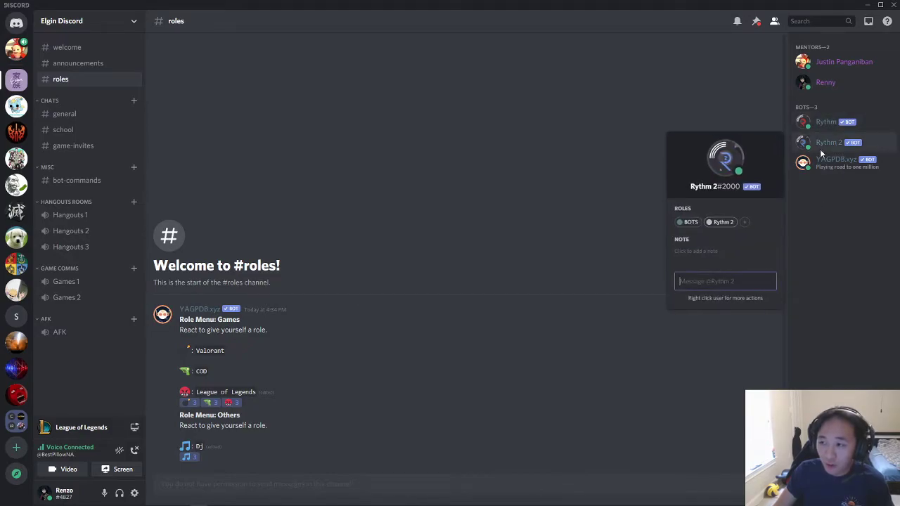
pyautogui.click(837, 196)
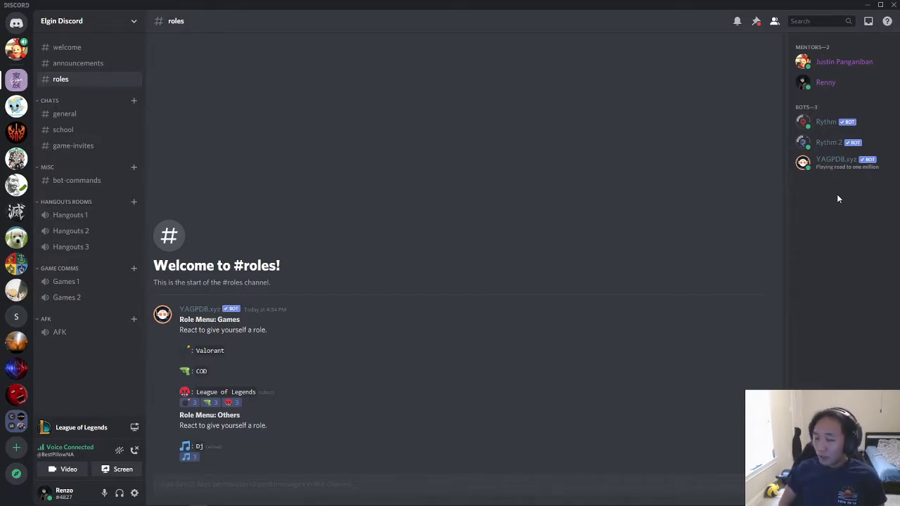
# View the general, school and game-invites text channels of the Elgin Discord server, ending on game-invites.
pyautogui.click(91, 118)
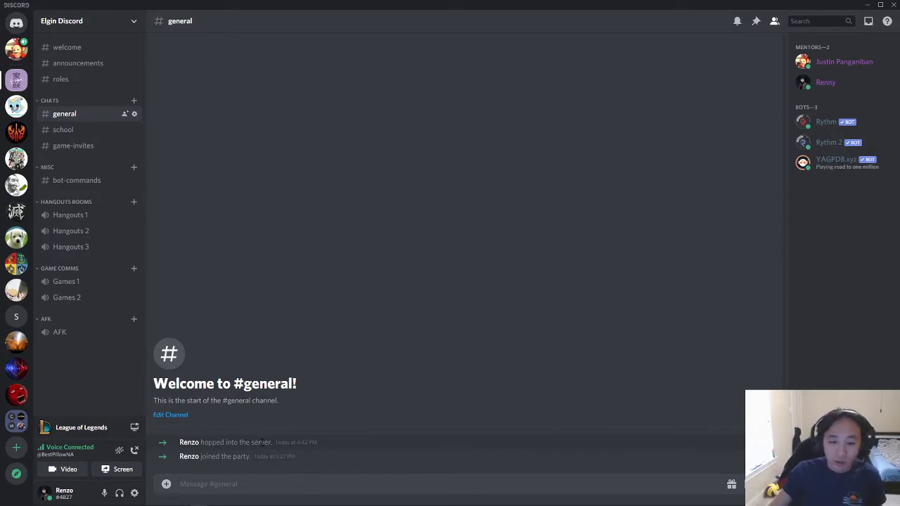
pyautogui.click(90, 132)
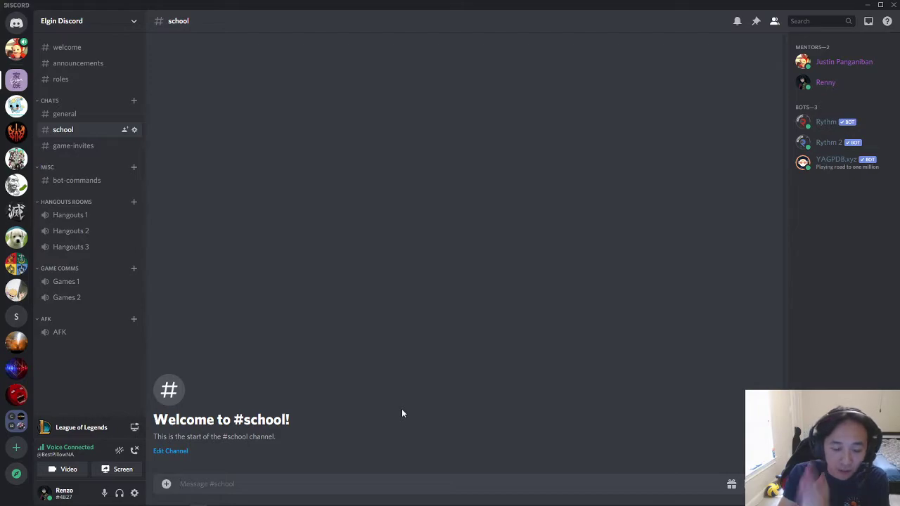
pyautogui.click(64, 144)
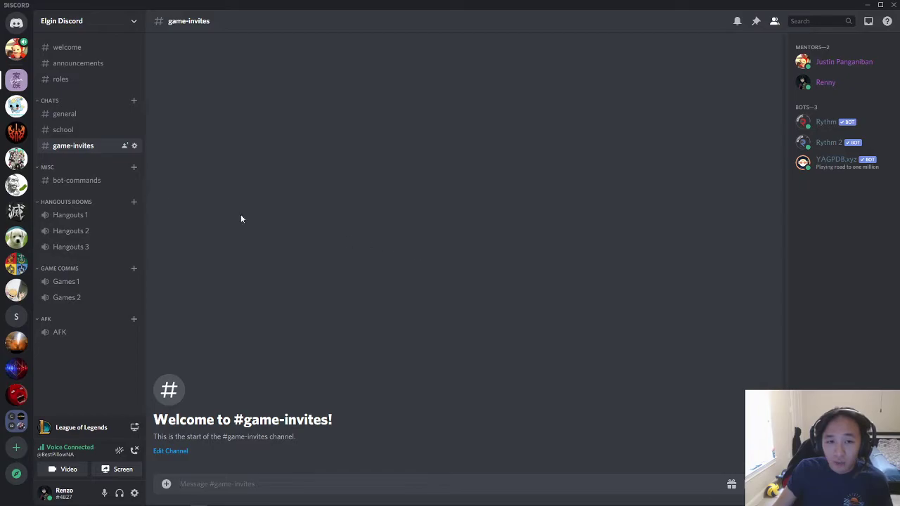
pyautogui.click(92, 115)
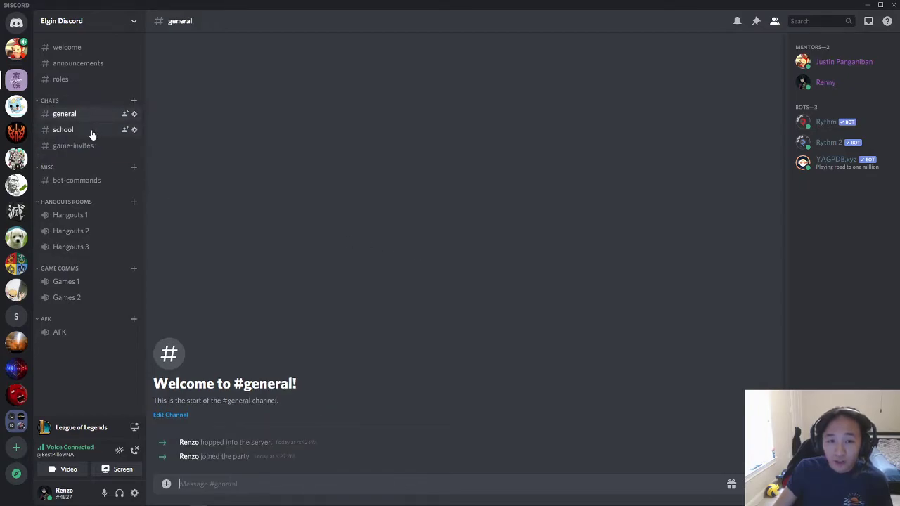
pyautogui.click(91, 139)
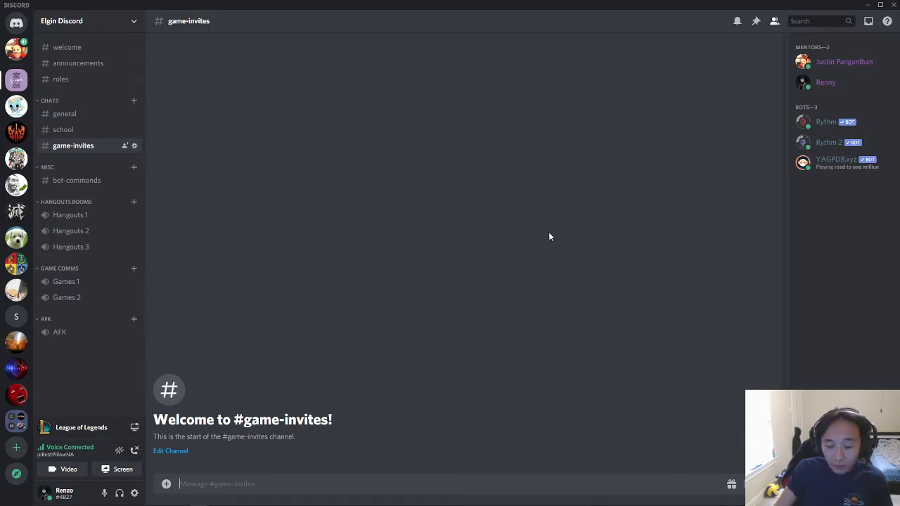
# View the command list in the bot-commands channel, and check the account page of the user settings before returning to the channel.
pyautogui.click(76, 181)
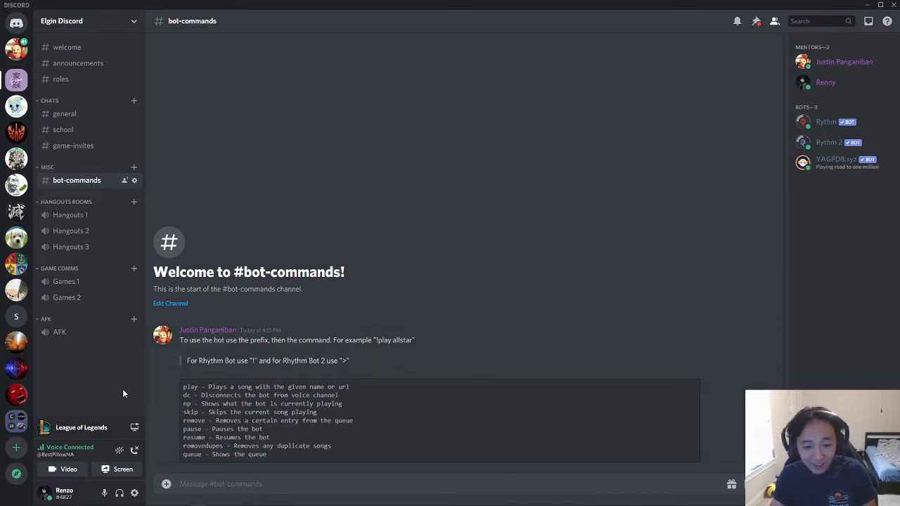
pyautogui.click(134, 499)
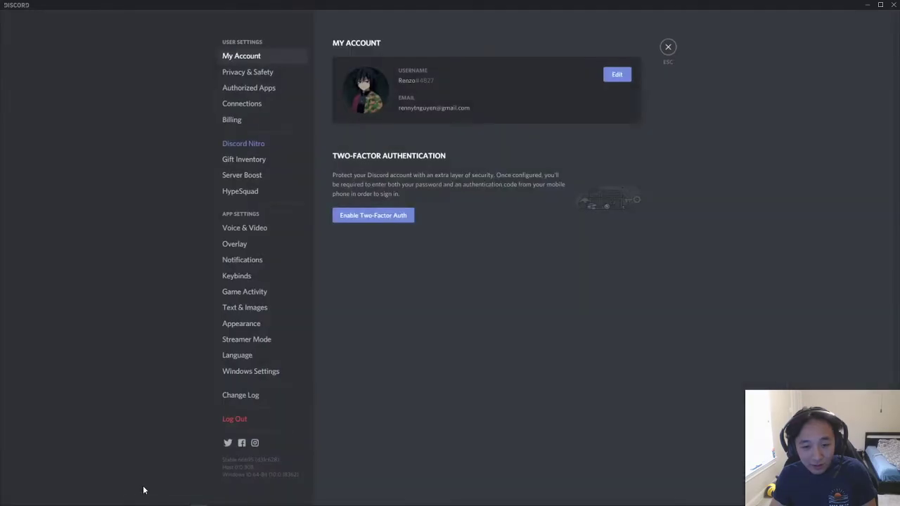
pyautogui.click(669, 45)
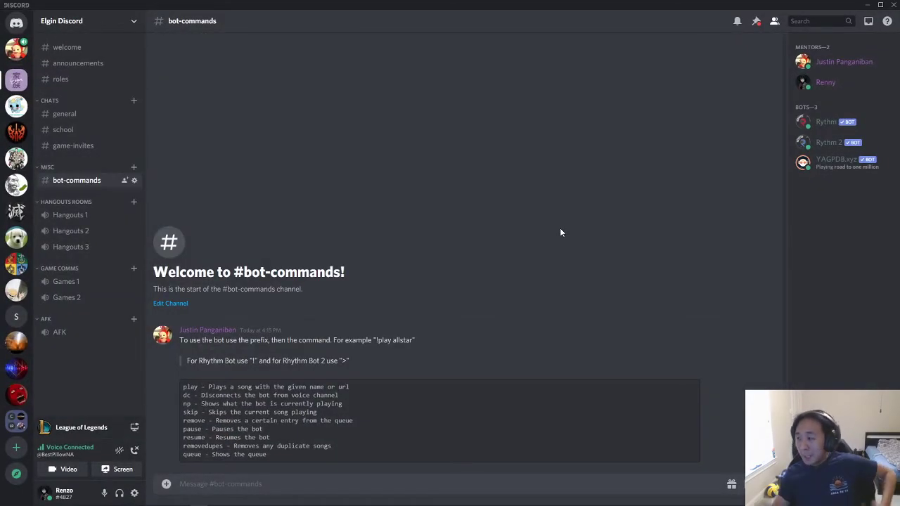